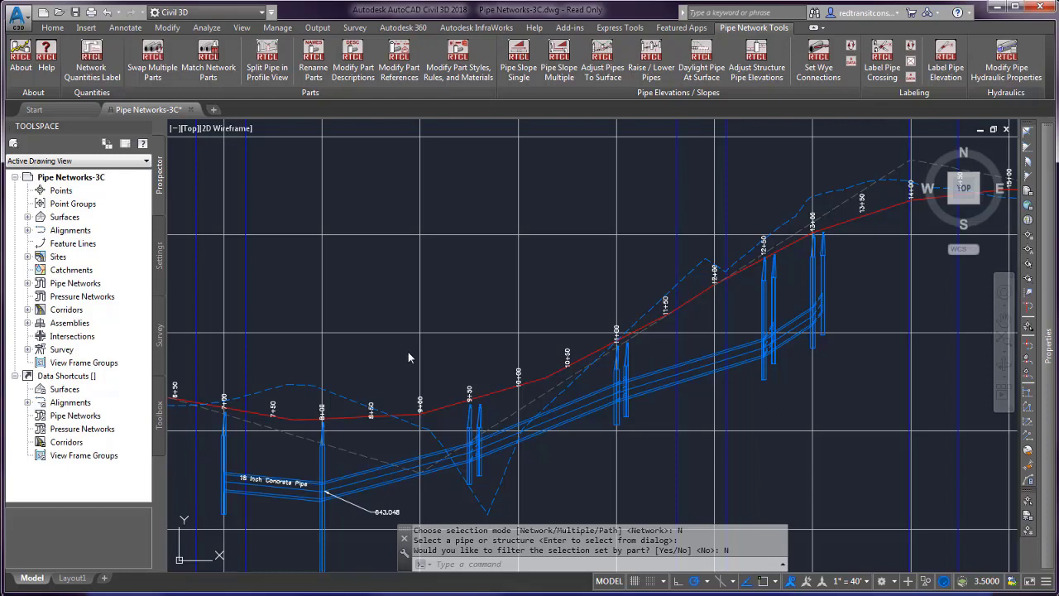
- Start Rename Parts for the whole network by picking one of its pipes, with no part-type filtering
click(313, 59)
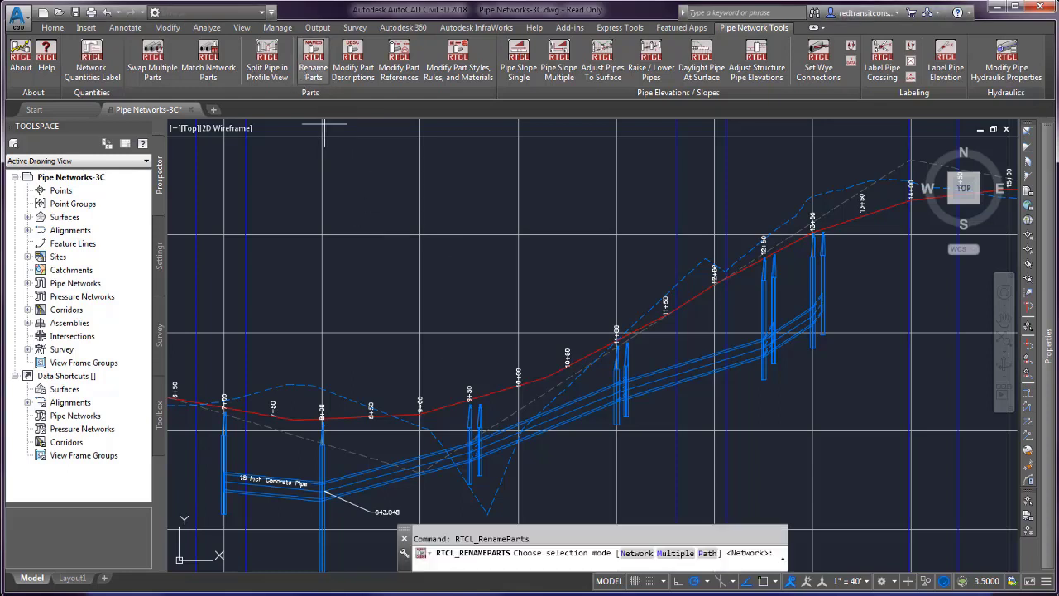
click(637, 552)
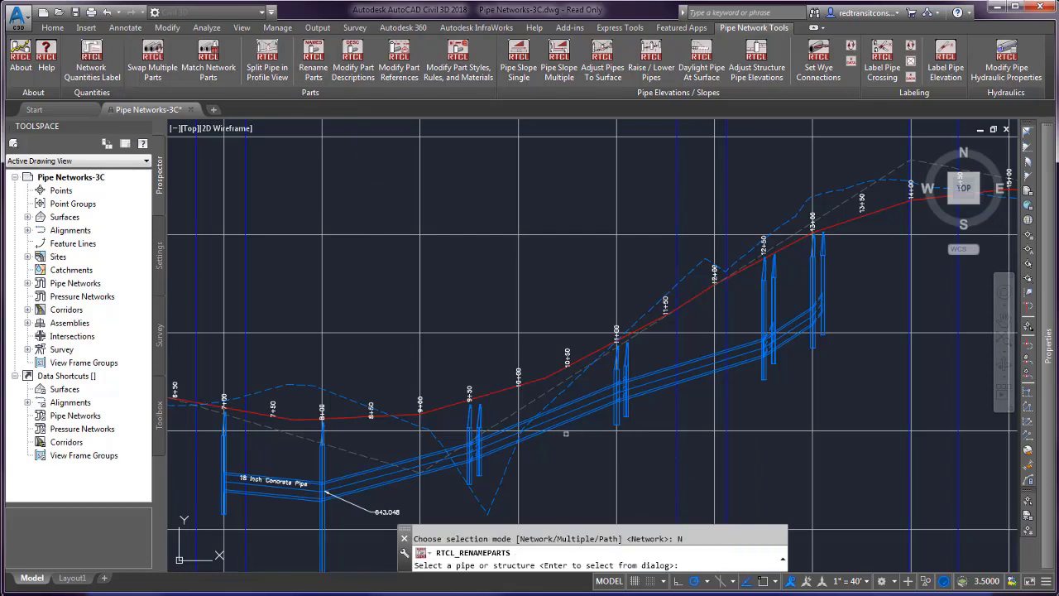
click(575, 411)
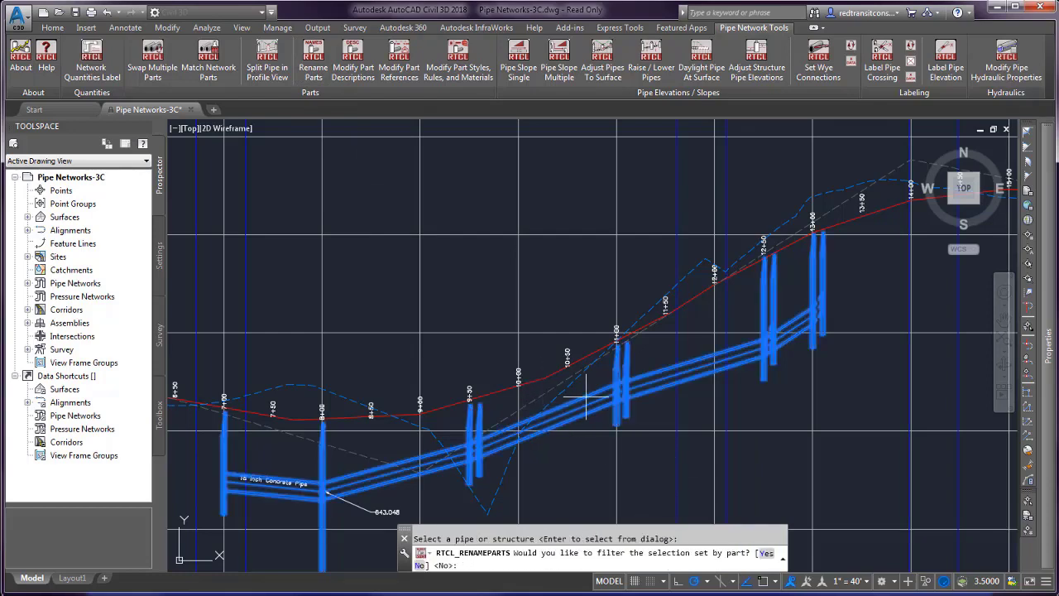
click(421, 566)
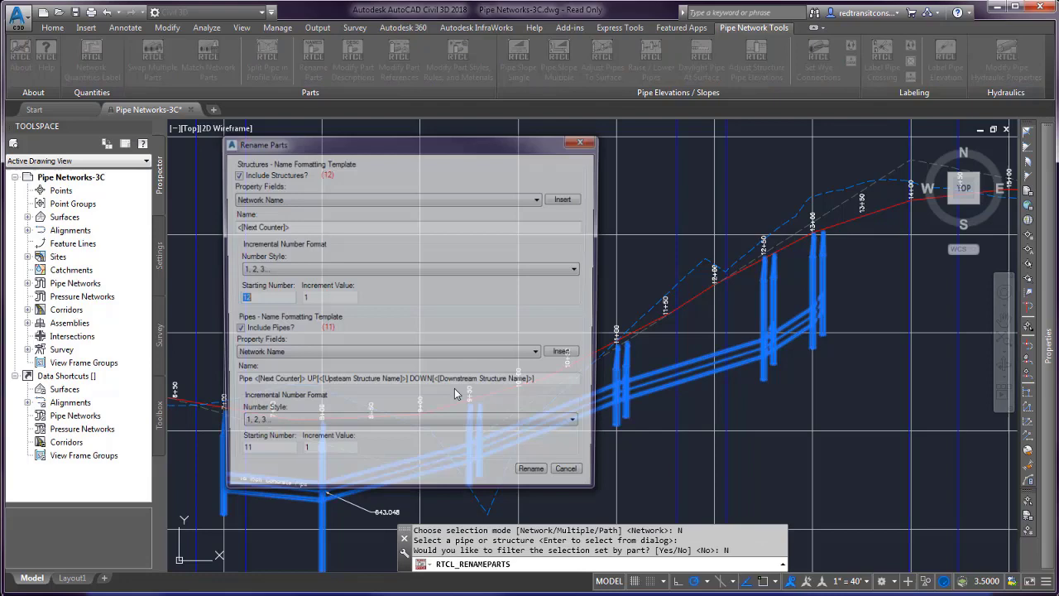
- Keep both Pipes and Structures included, then view the structure Property Fields list
drag(348, 148, 385, 157)
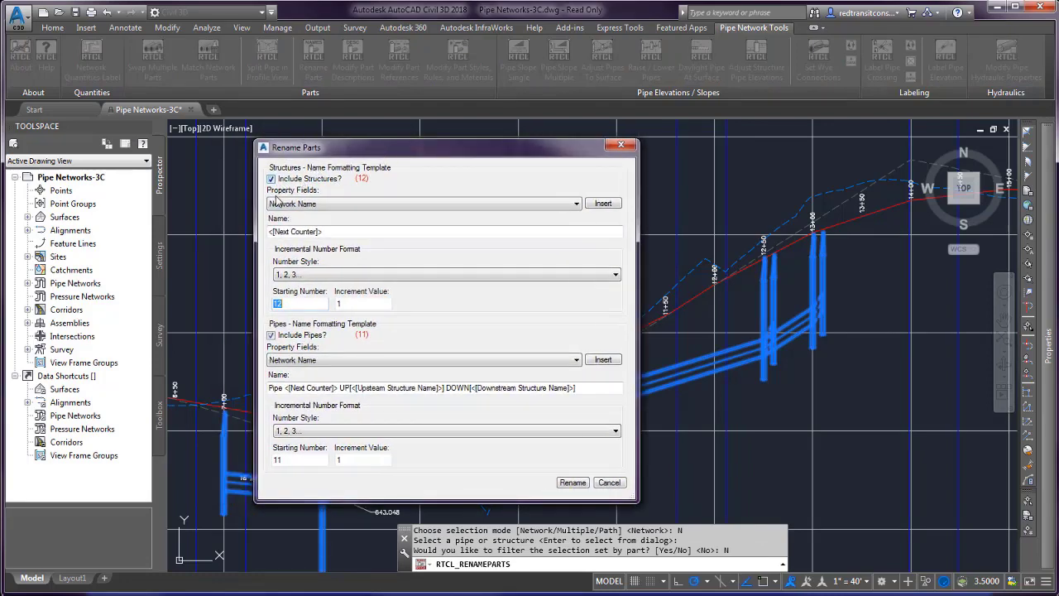
click(302, 337)
click(302, 335)
click(309, 180)
click(310, 184)
click(313, 205)
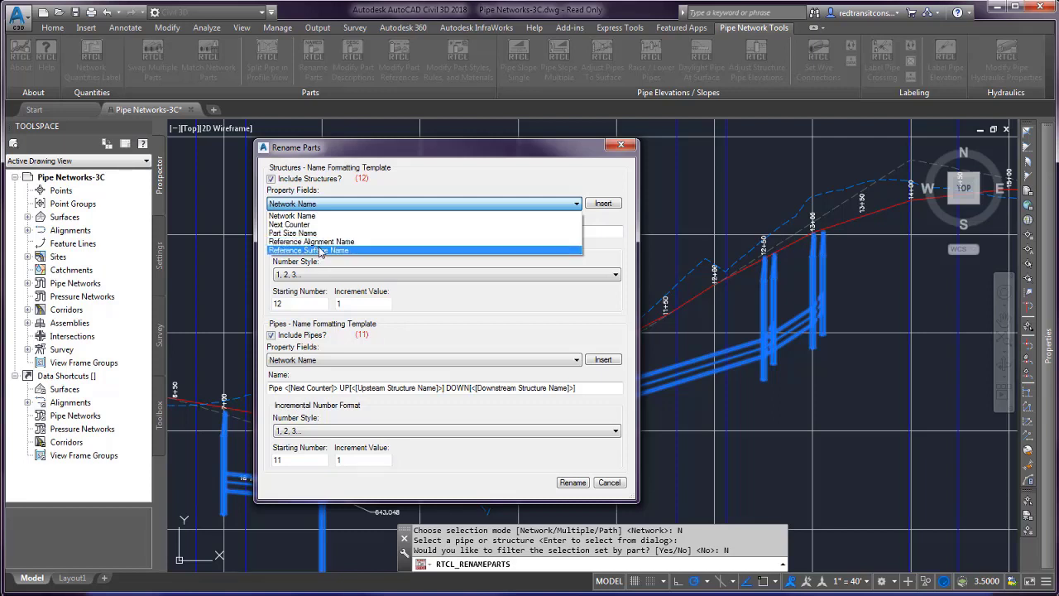
click(370, 198)
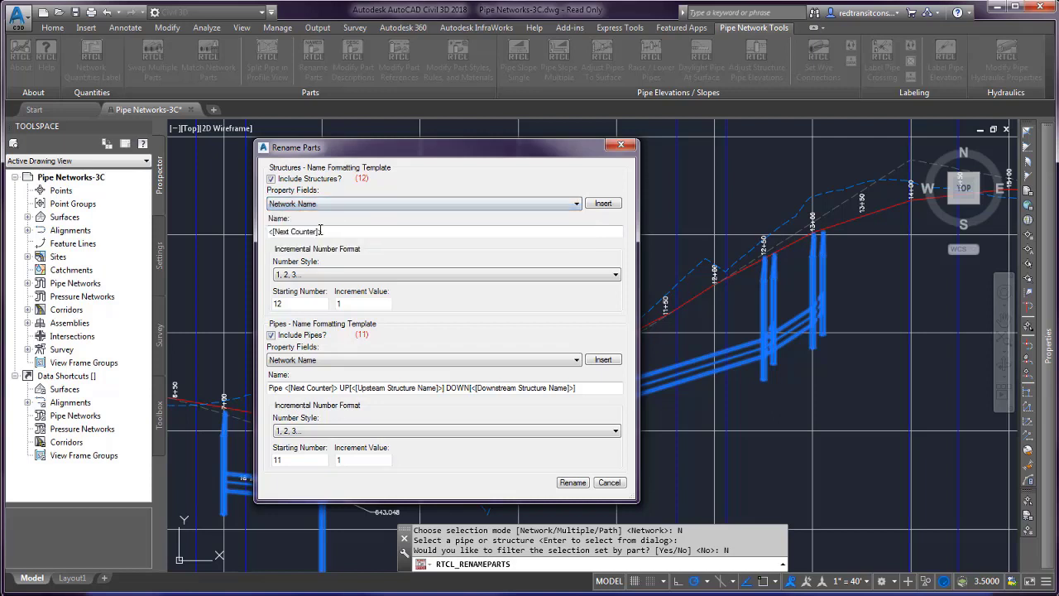
click(332, 360)
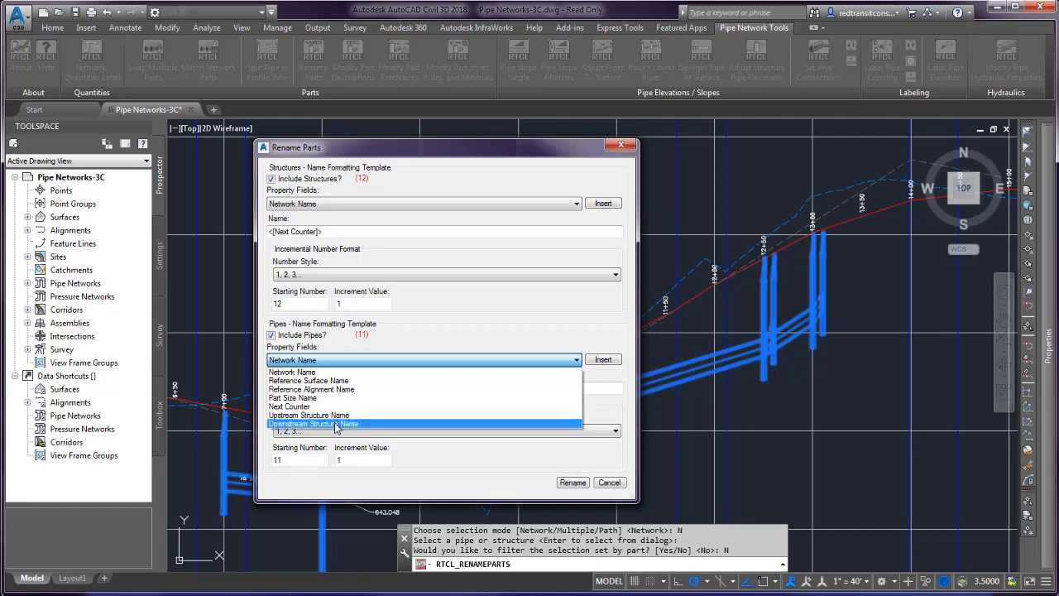
click(418, 333)
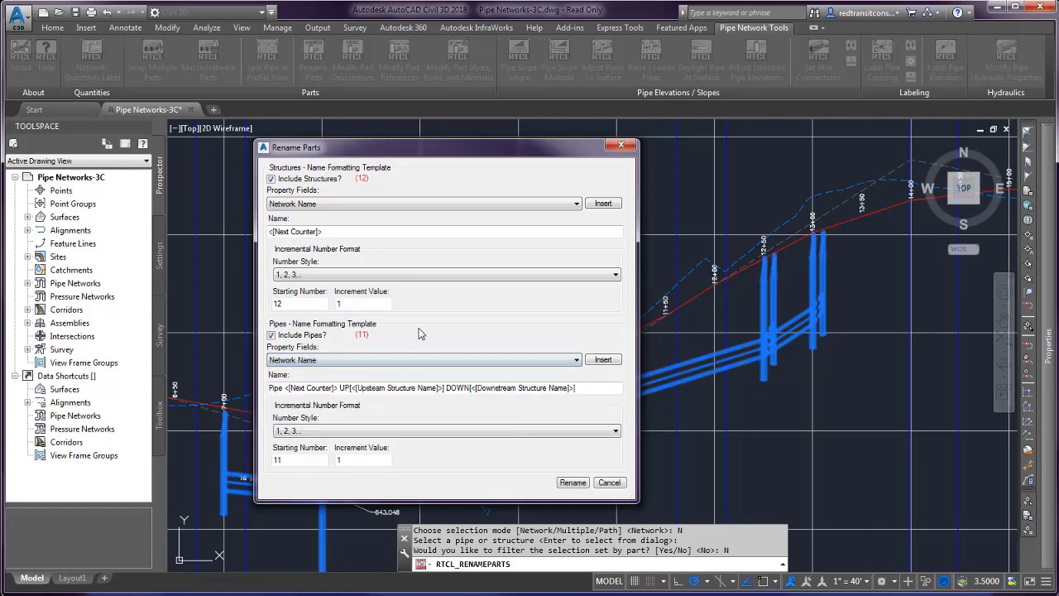
click(318, 231)
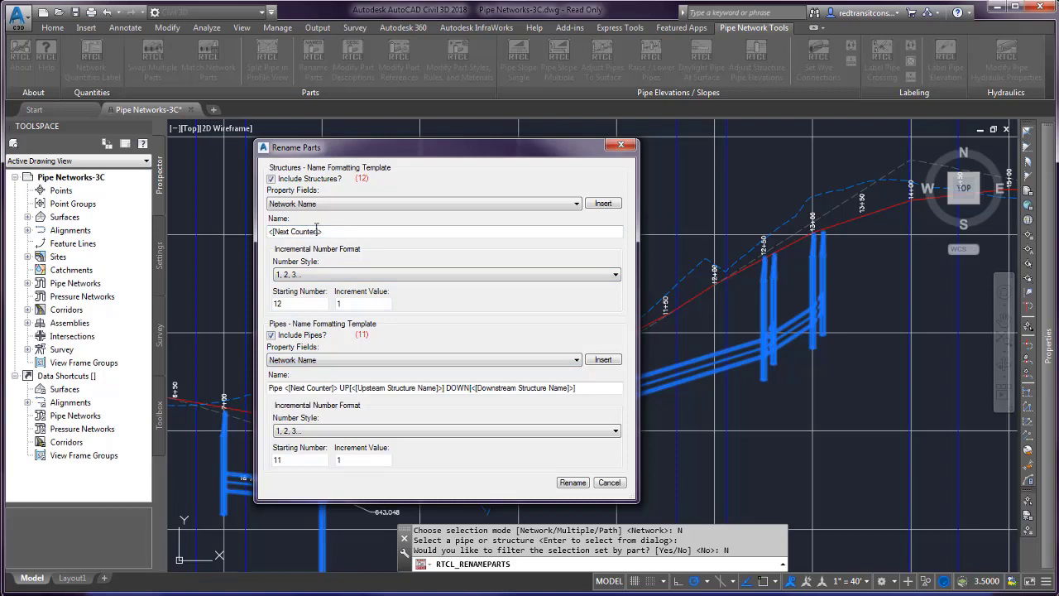
click(304, 275)
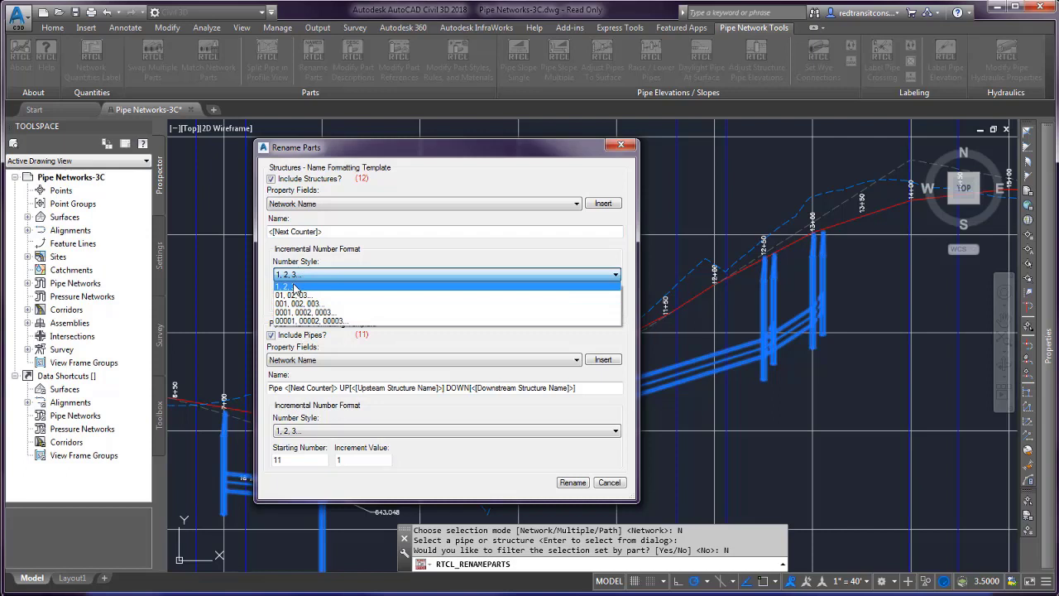
click(315, 277)
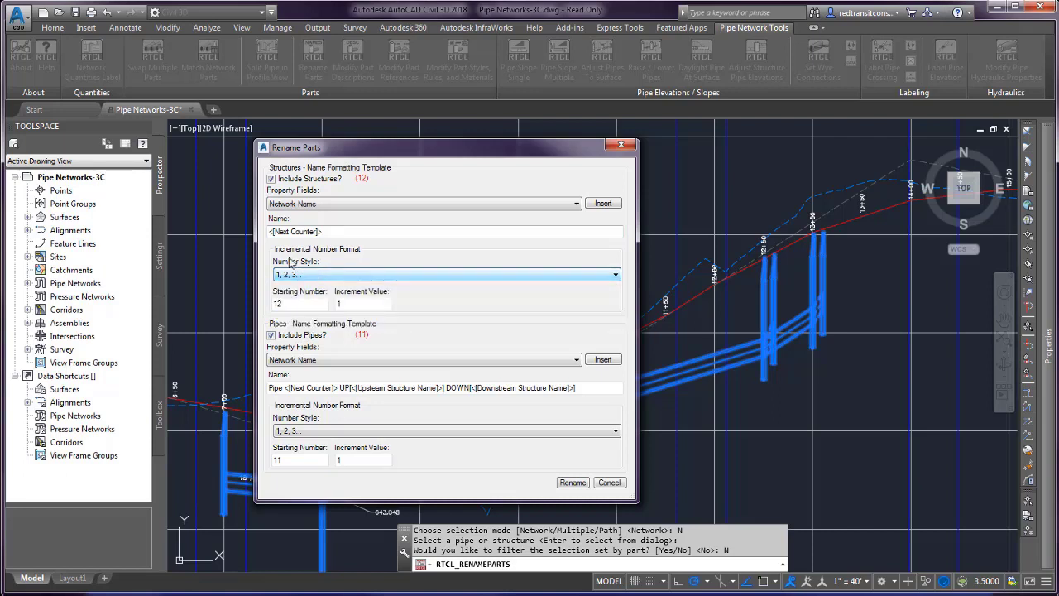
click(374, 309)
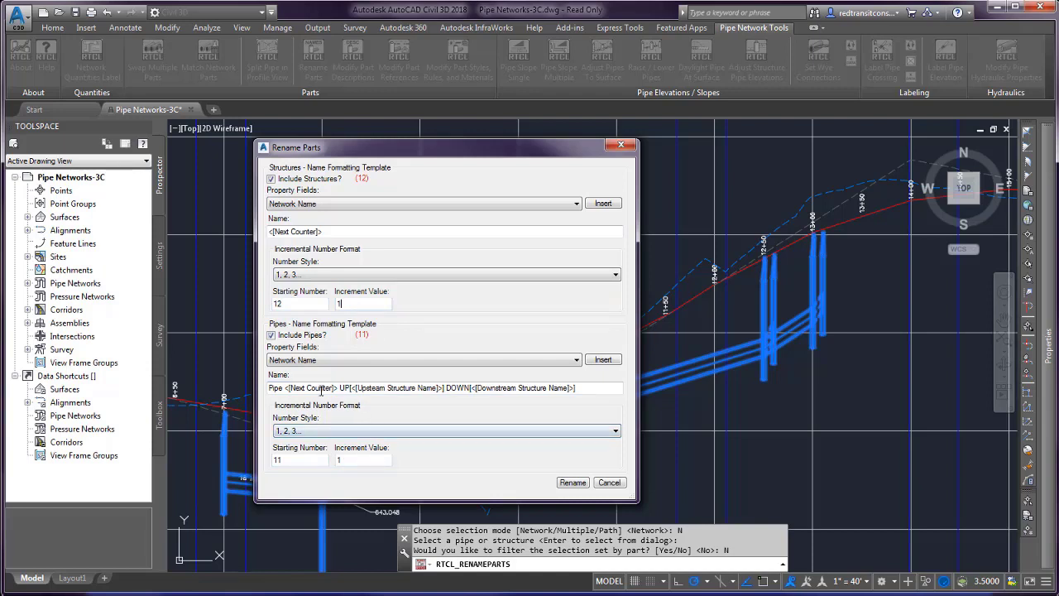
click(306, 231)
drag(324, 231, 264, 229)
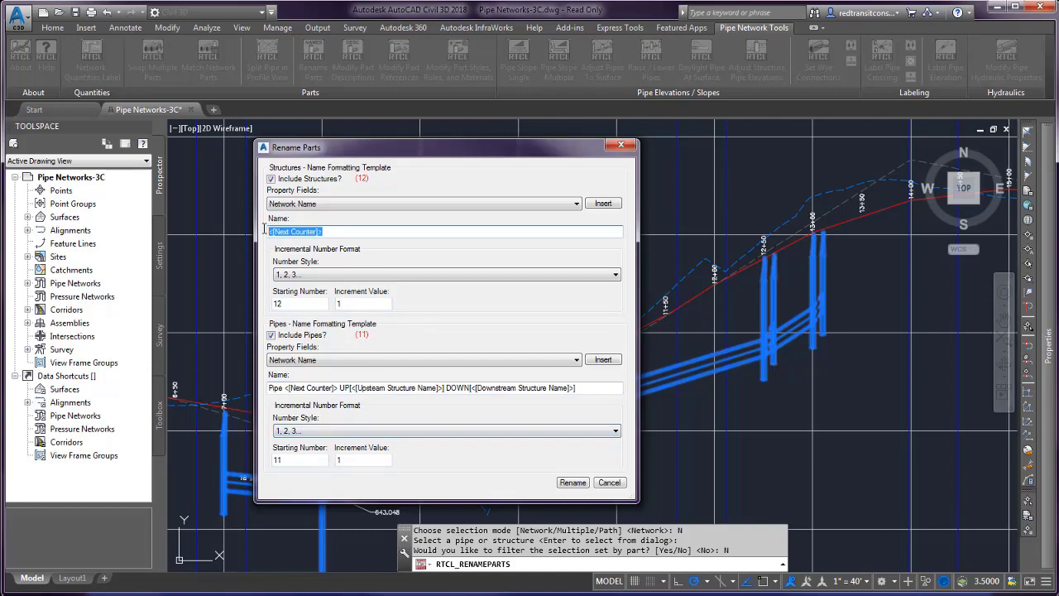
click(318, 231)
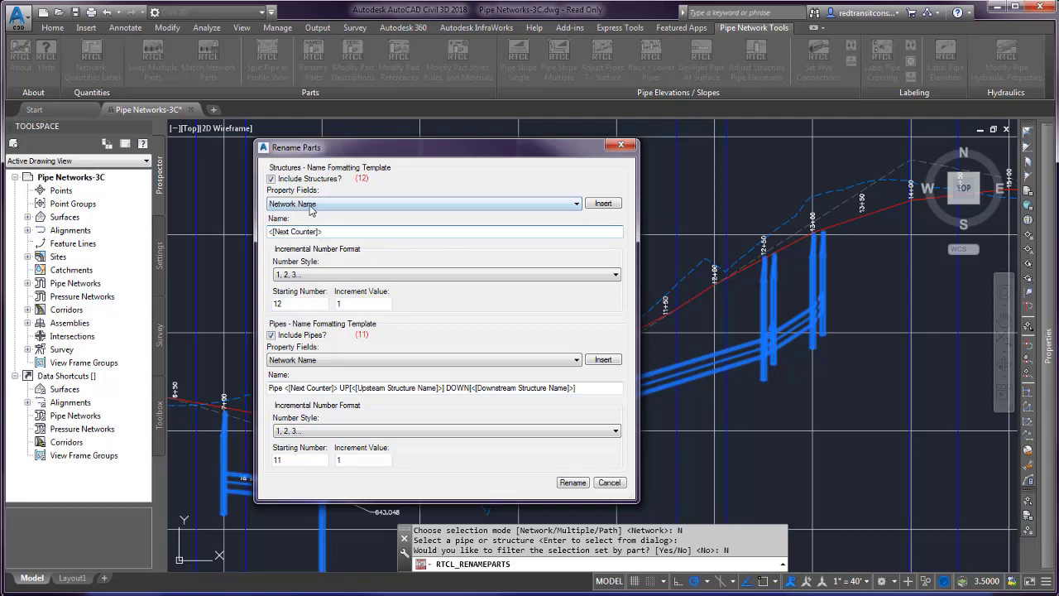
- Insert the Reference Alignment Name field into the structure name template
click(311, 208)
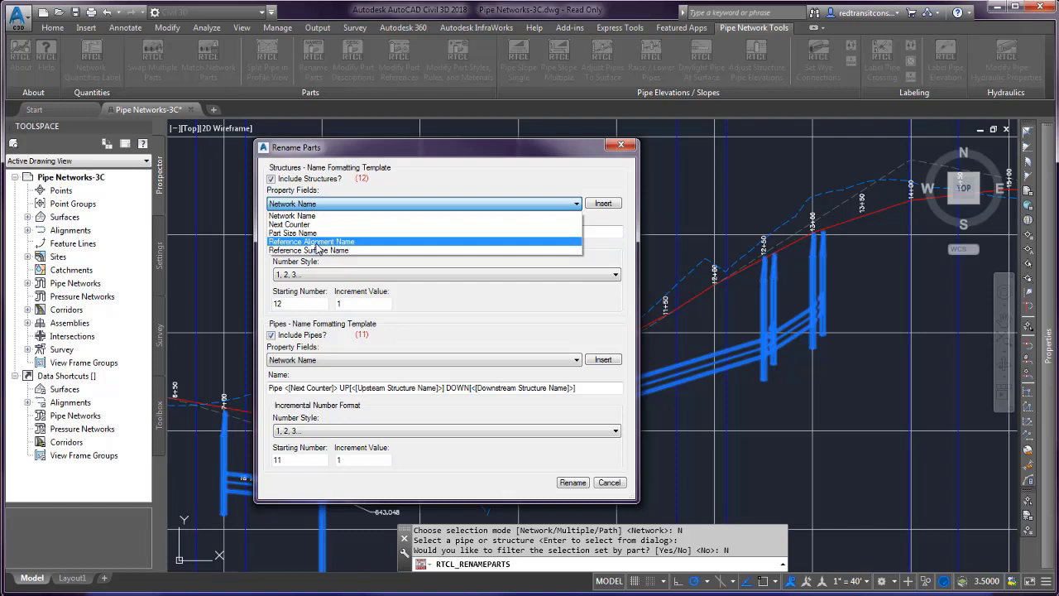
click(319, 247)
click(602, 204)
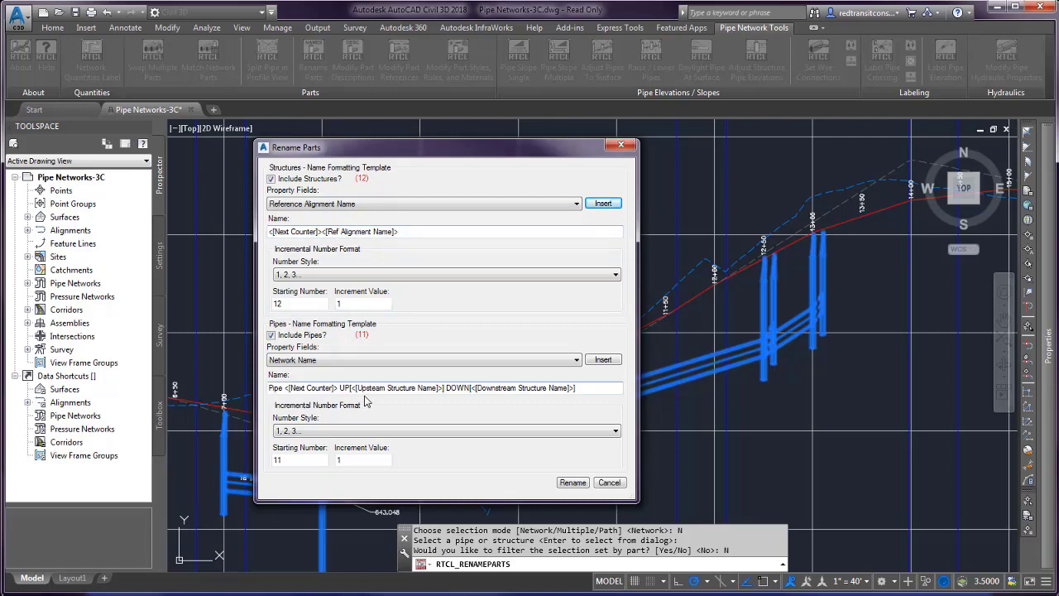
- Review the pipe template's Pipe <[Next Counter]>, upstream and downstream structure fields
click(280, 388)
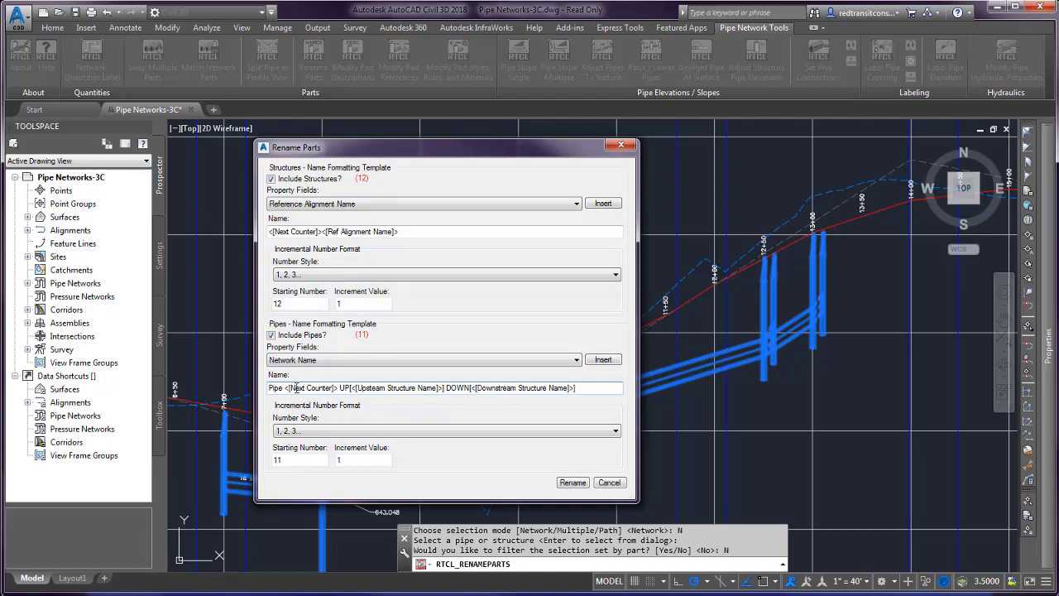
drag(340, 388, 266, 389)
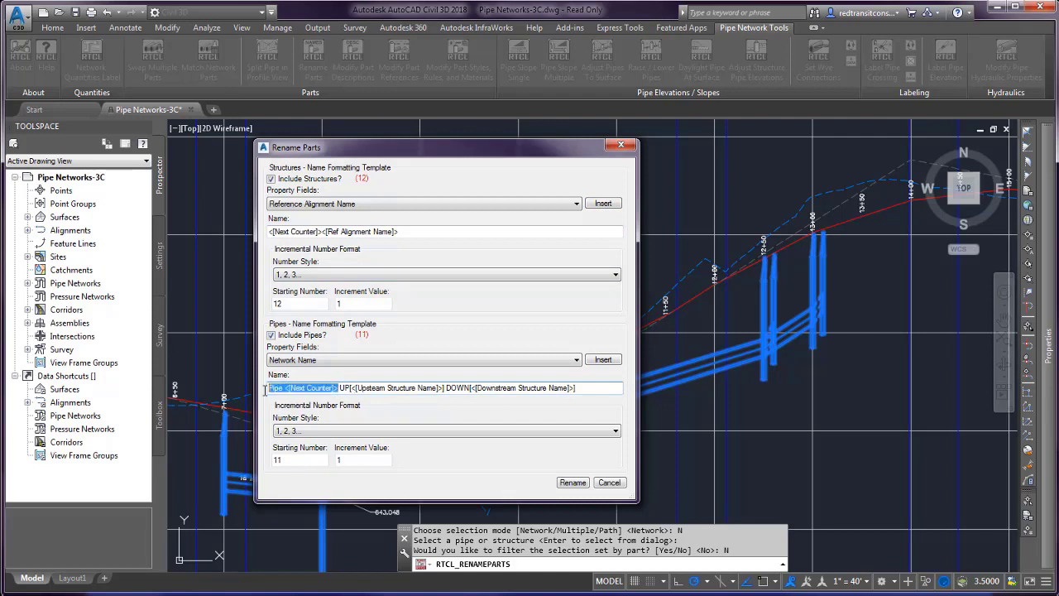
drag(339, 388, 566, 389)
click(360, 389)
click(459, 388)
click(607, 390)
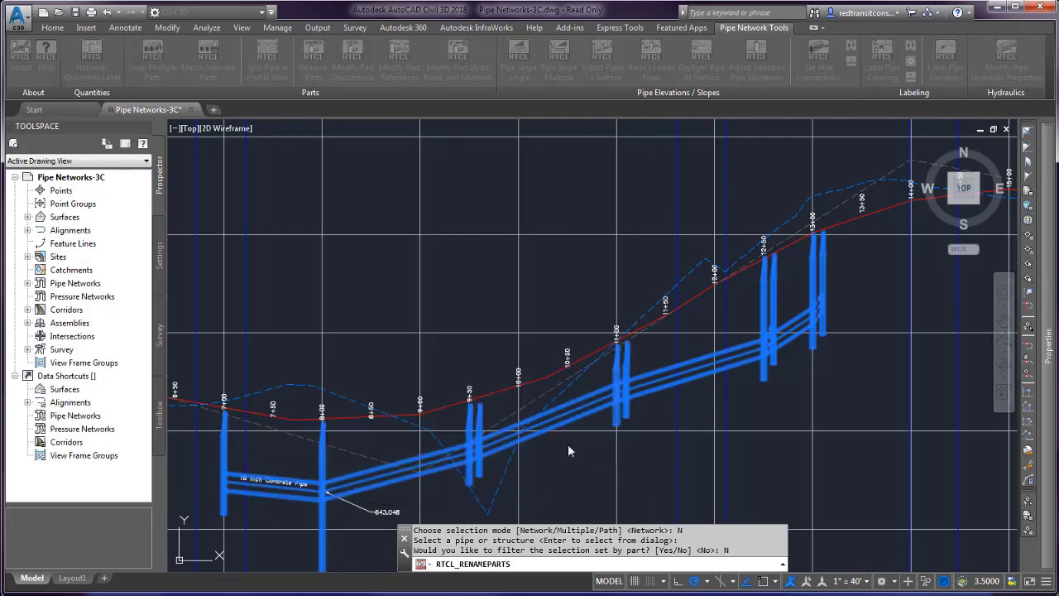
- Open Pipe Properties for the renamed pipe between 9+30 and 11+00 and show its Information tab
click(586, 401)
right_click(546, 405)
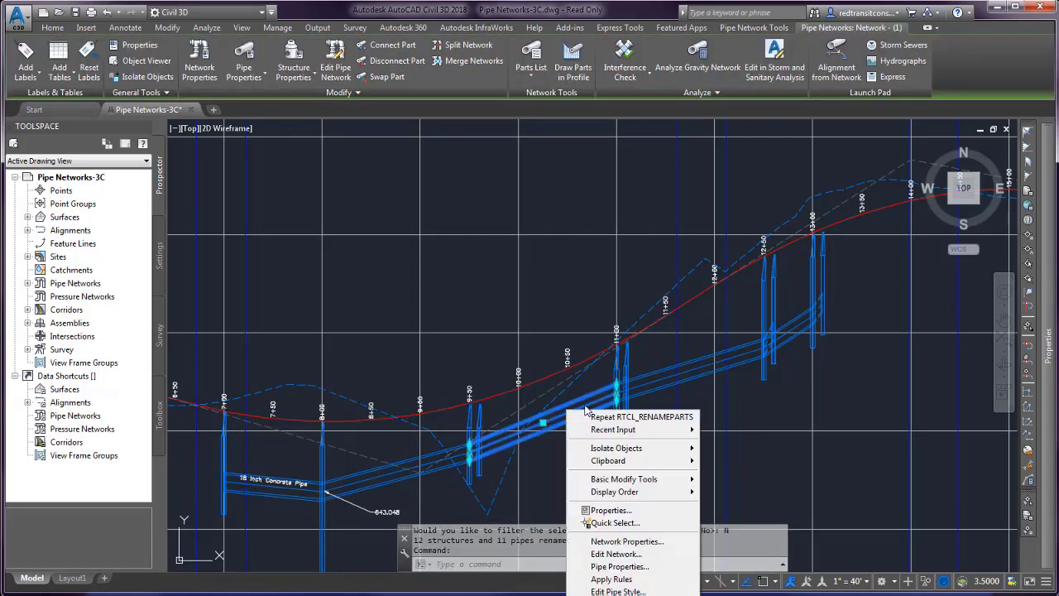
click(620, 566)
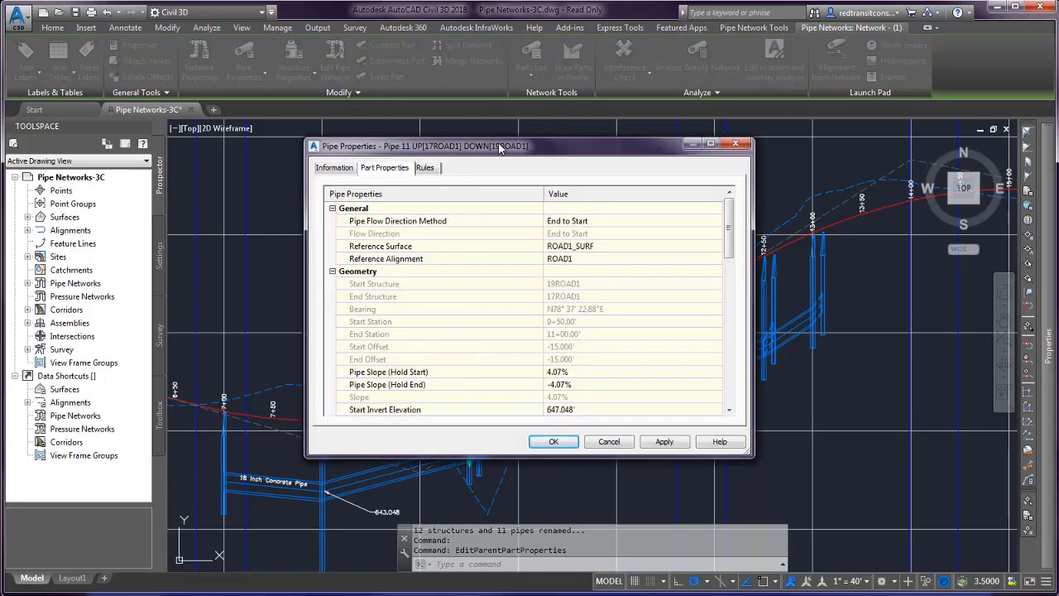
click(346, 168)
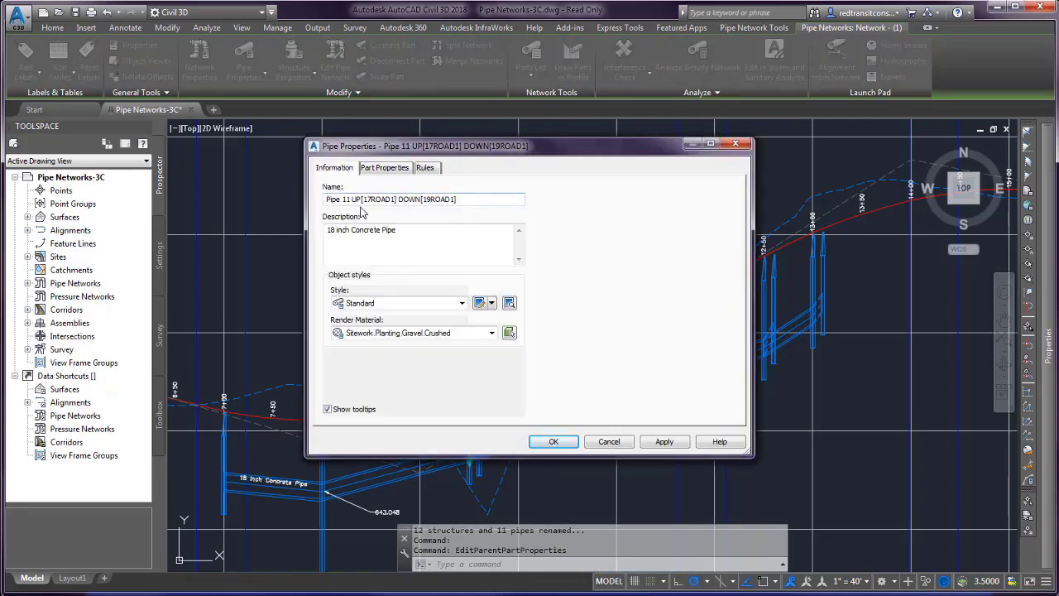
- Confirm the name reads Pipe 11 UP[17ROAD1] DOWN[19ROAD1], then cancel without changes
drag(362, 201, 399, 205)
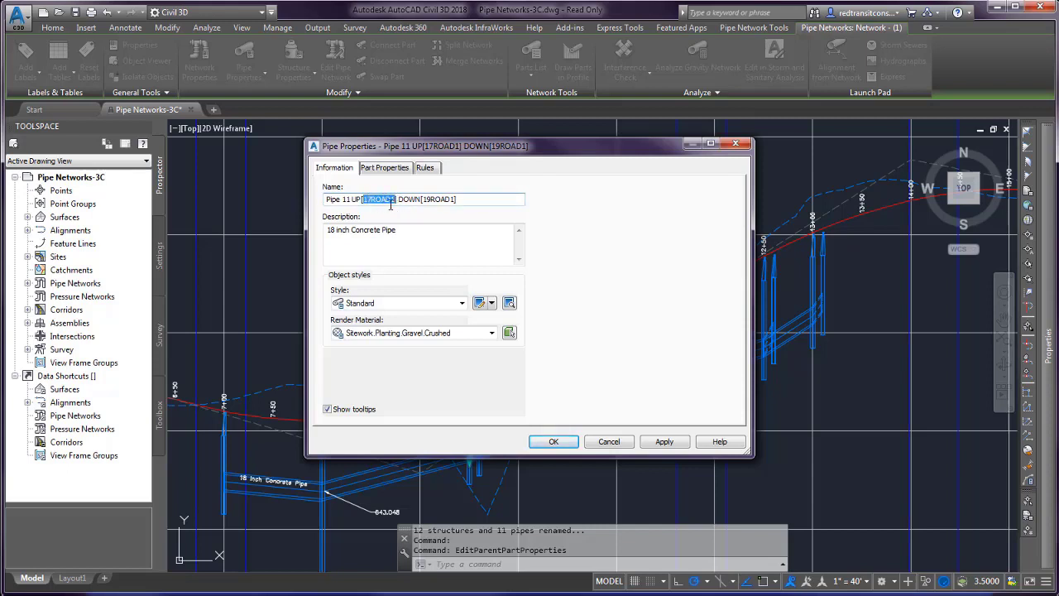
click(431, 199)
double_click(443, 199)
click(434, 197)
drag(455, 199, 432, 199)
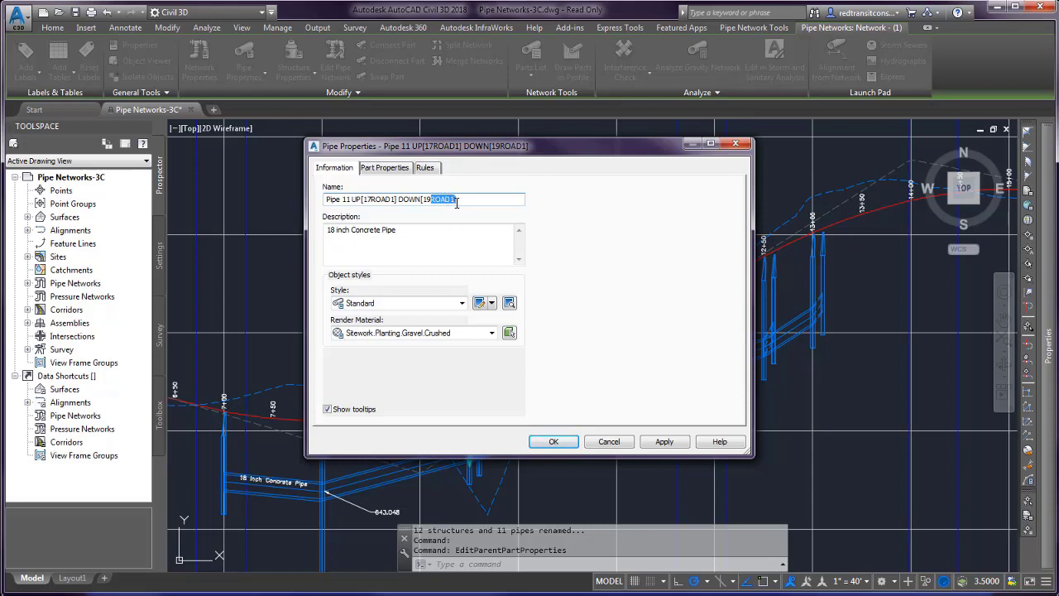
drag(460, 199, 343, 196)
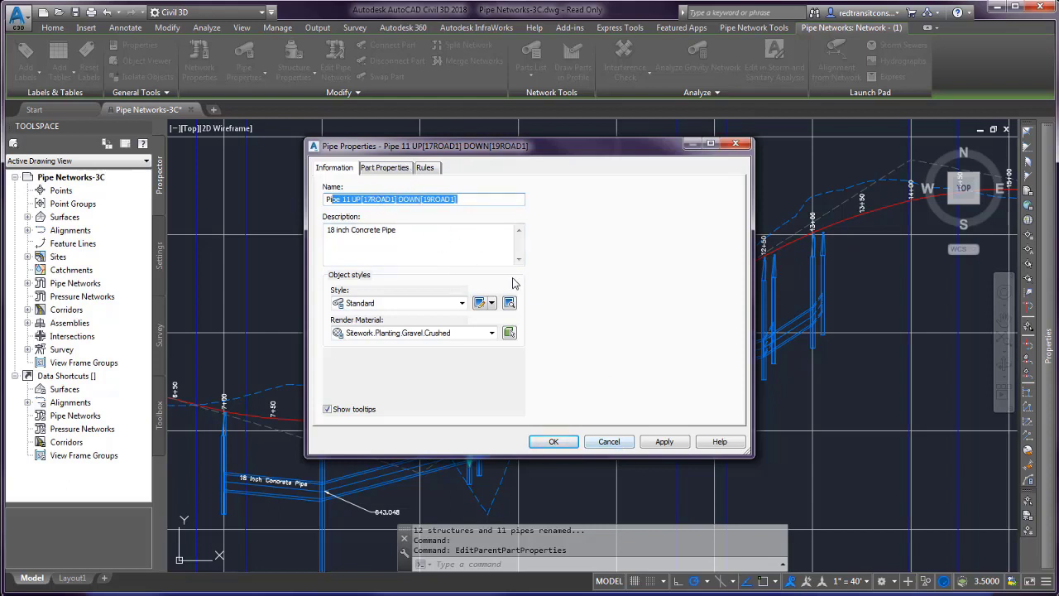
click(622, 444)
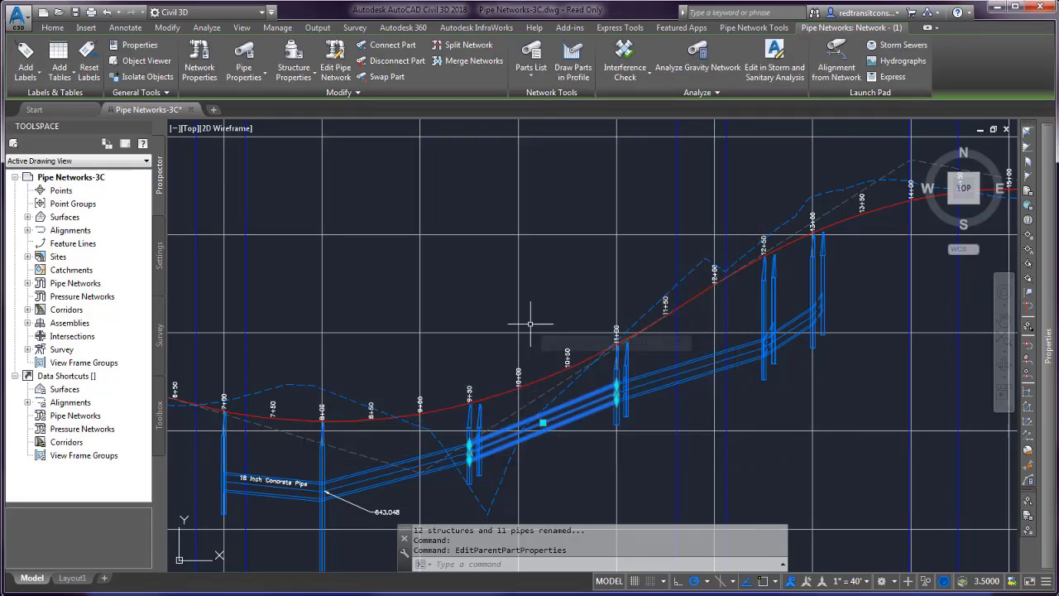
- Press Esc to deselect the renamed pipe network
key(Escape)
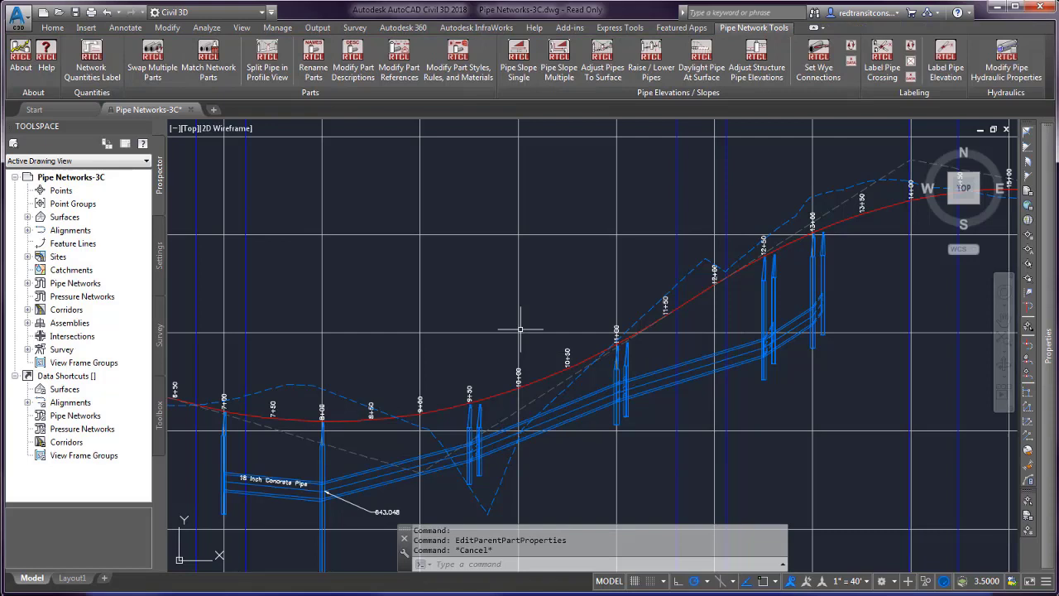